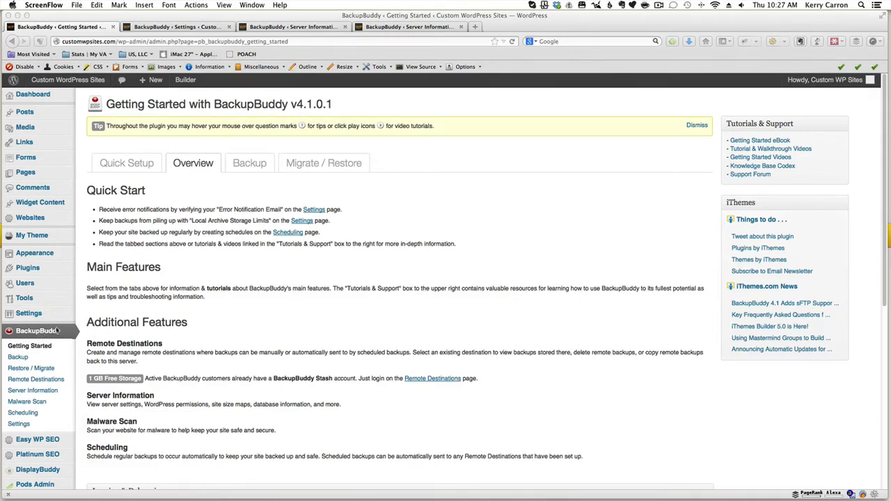
Open the BackupBuddy settings page with its General options.
{"action": "left_click", "coordinate": [49, 332]}
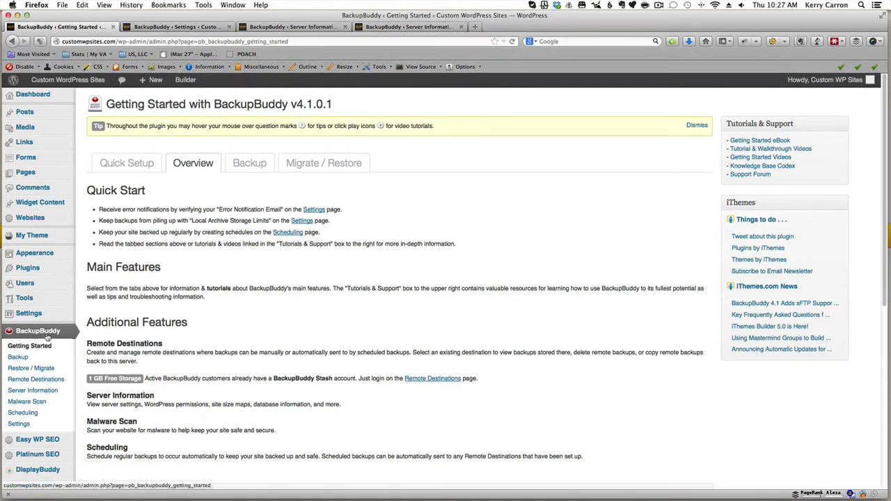
{"action": "left_click", "coordinate": [40, 428]}
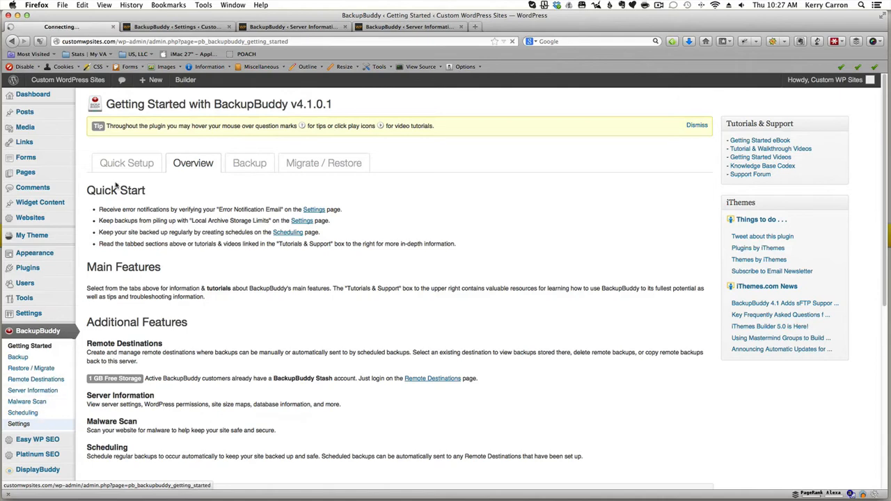
{"action": "left_click", "coordinate": [156, 27]}
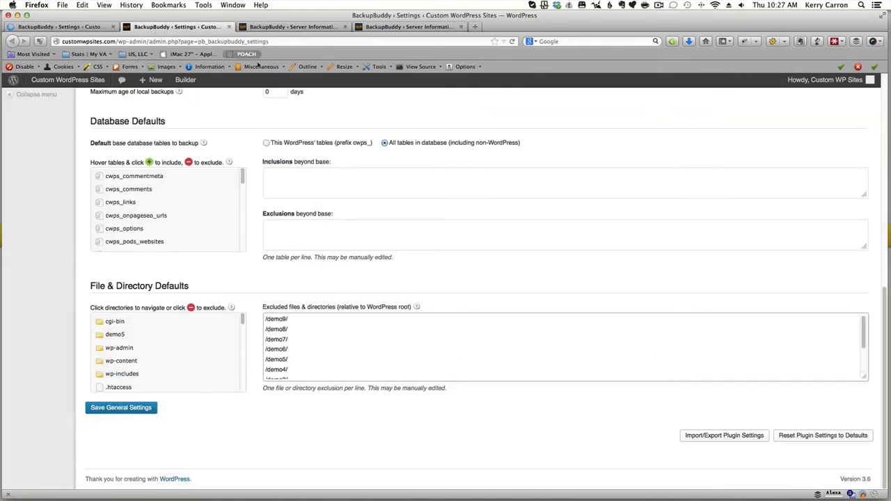
{"action": "scroll", "coordinate": [491, 224], "scroll_direction": "up", "scroll_amount": 10}
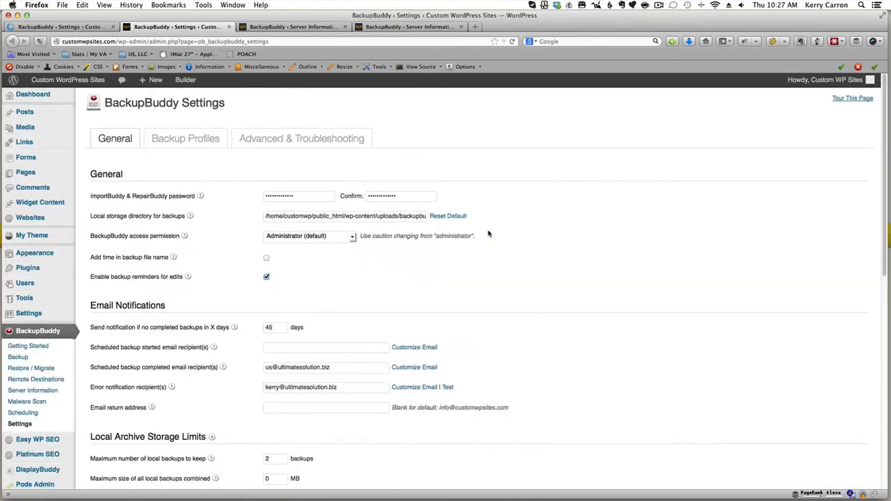
Review the excluded files and directories list under File & Directory Defaults, including the demo folder entries.
{"action": "scroll", "coordinate": [488, 234], "scroll_direction": "down", "scroll_amount": 10}
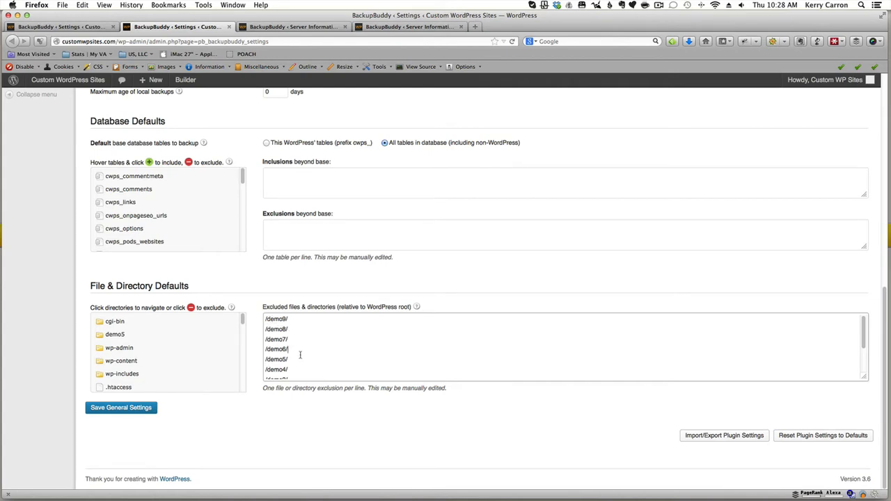
{"action": "scroll", "coordinate": [300, 356], "scroll_direction": "down", "scroll_amount": 3}
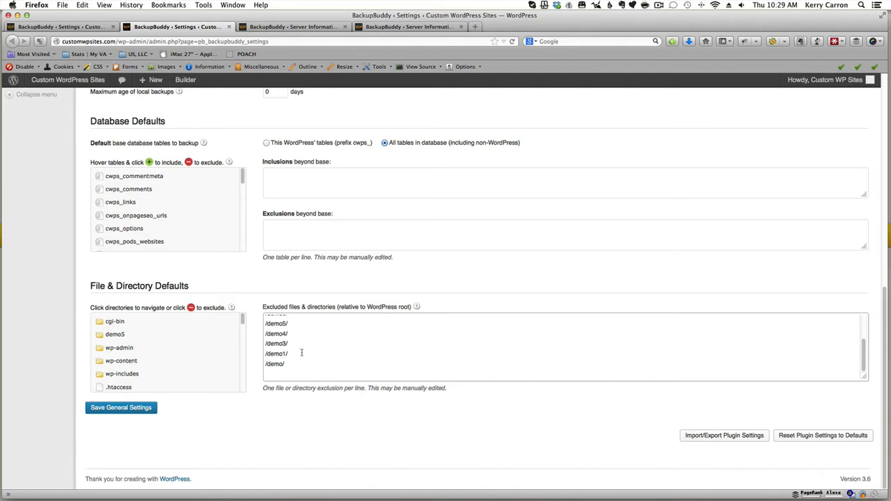
{"action": "scroll", "coordinate": [300, 354], "scroll_direction": "up", "scroll_amount": 2}
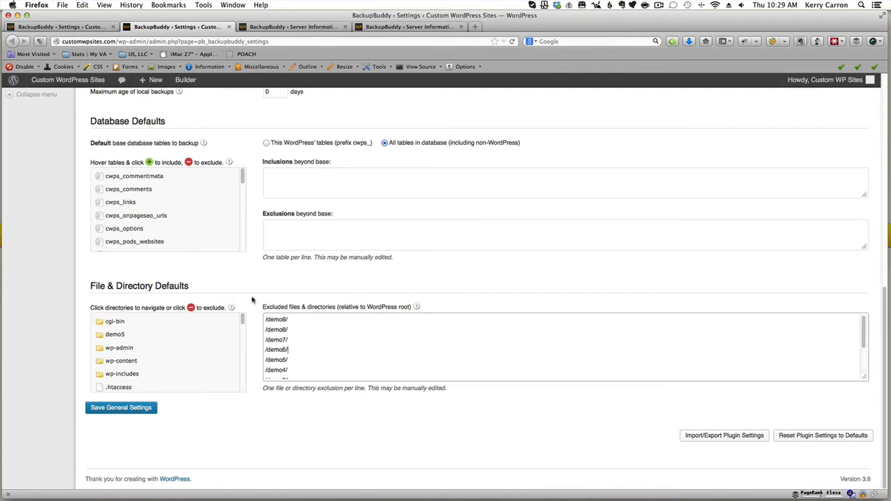
{"action": "mouse_move", "coordinate": [234, 308]}
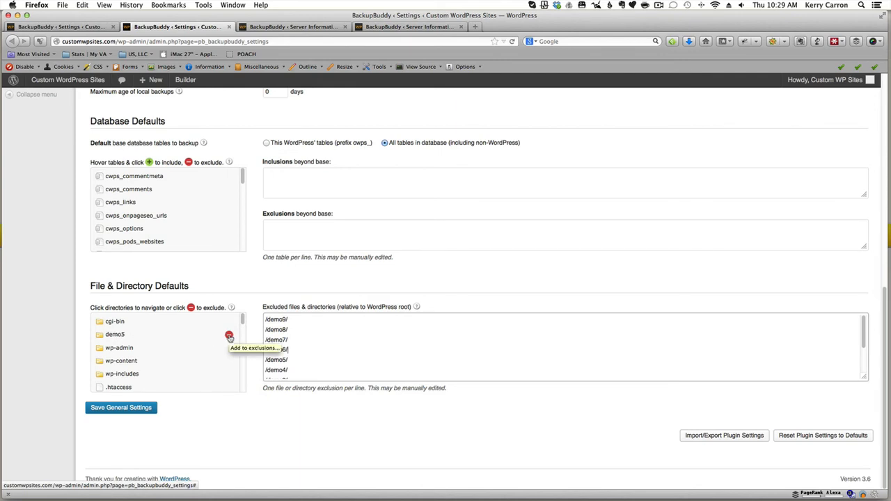
{"action": "left_click", "coordinate": [297, 361]}
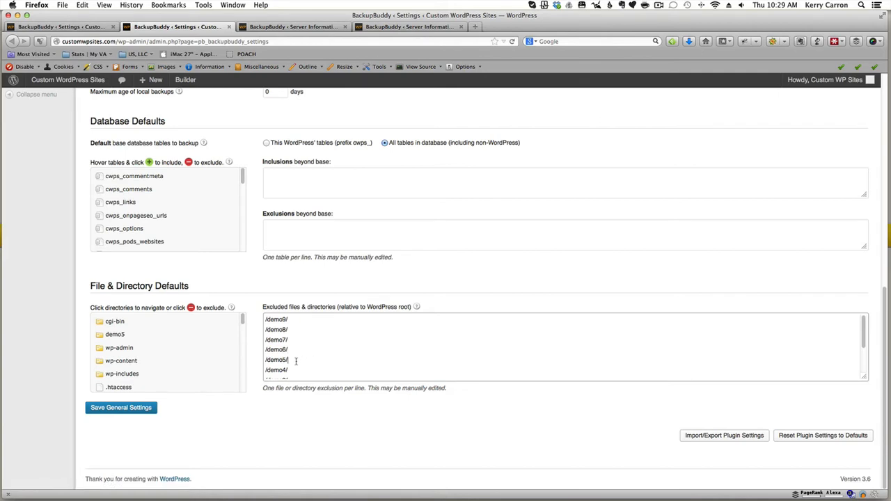
{"action": "scroll", "coordinate": [306, 361], "scroll_direction": "down", "scroll_amount": 3}
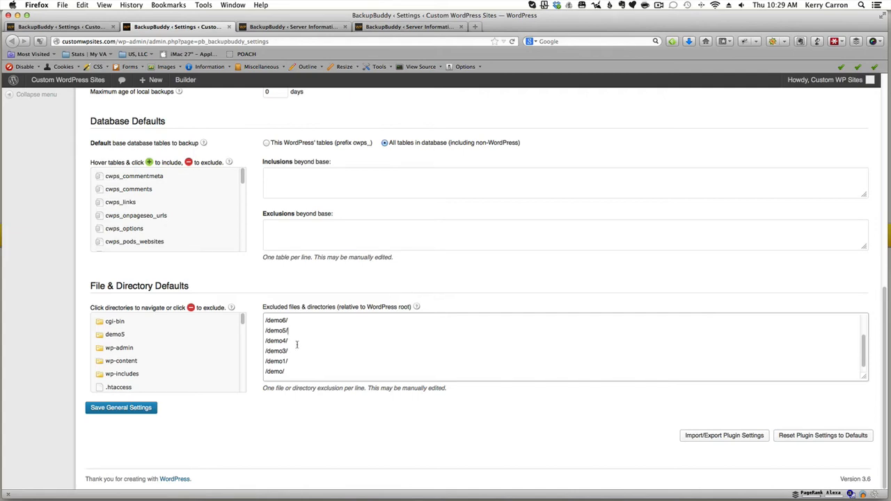
{"action": "scroll", "coordinate": [298, 347], "scroll_direction": "up", "scroll_amount": 3}
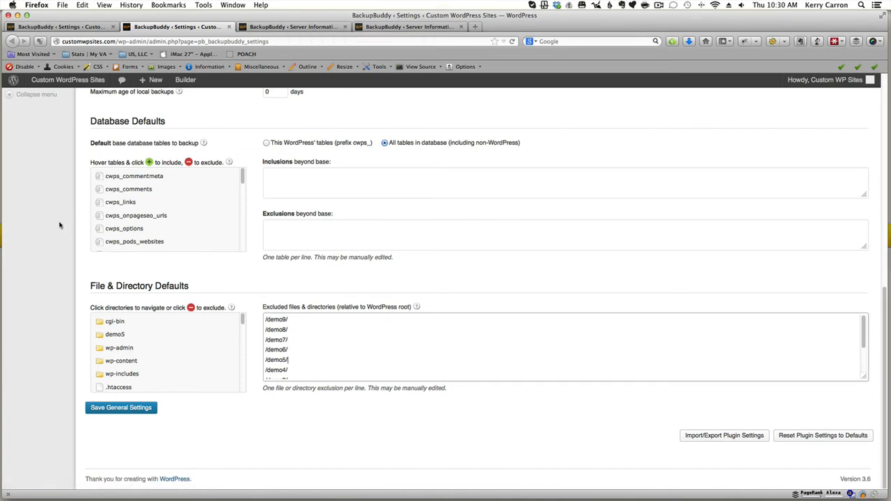
{"action": "scroll", "coordinate": [60, 223], "scroll_direction": "up", "scroll_amount": 5}
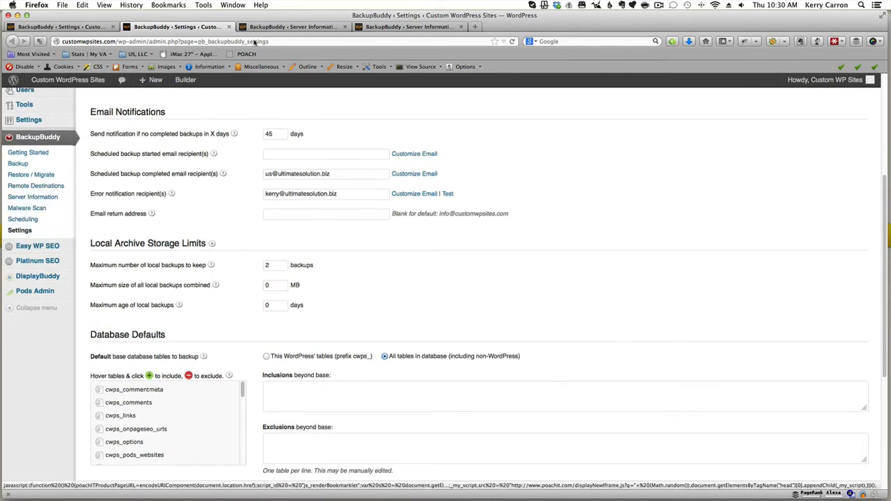
Examine the directory size listing in Server Information, comparing each directory's size with children and size with exclusions.
{"action": "left_click", "coordinate": [292, 26]}
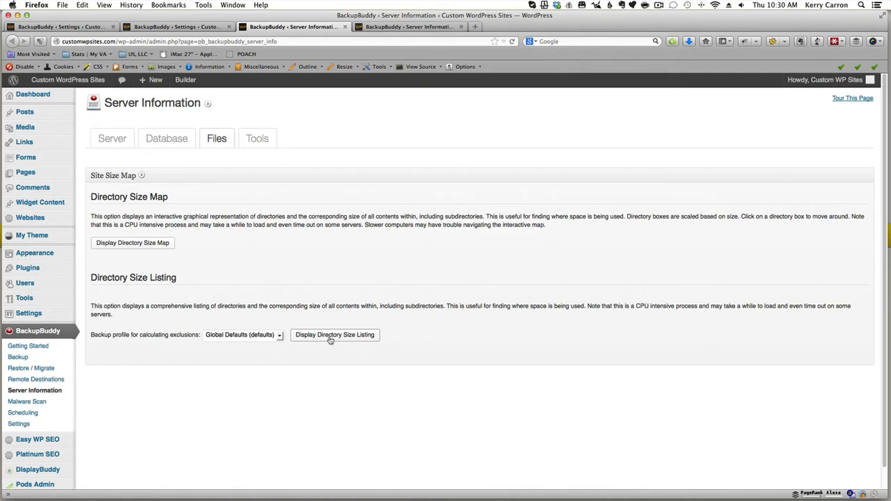
{"action": "left_click", "coordinate": [397, 26]}
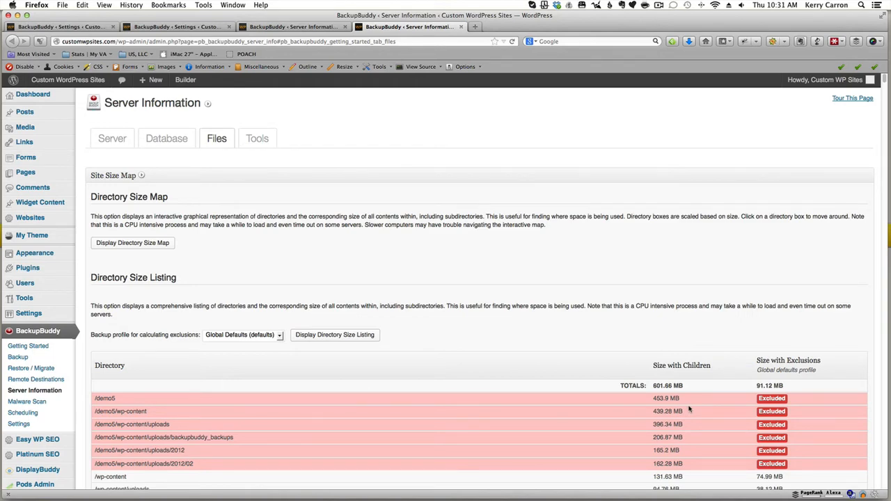
{"action": "scroll", "coordinate": [689, 409], "scroll_direction": "down", "scroll_amount": 3}
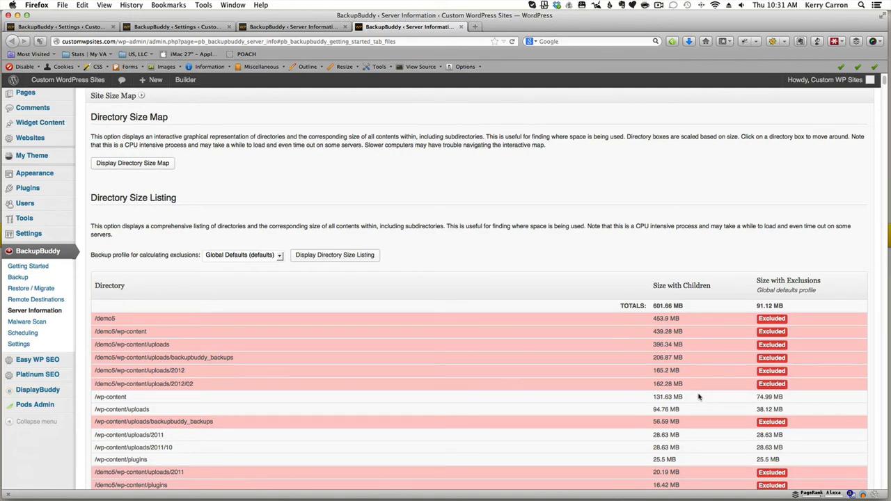
{"action": "scroll", "coordinate": [472, 425], "scroll_direction": "down", "scroll_amount": 2}
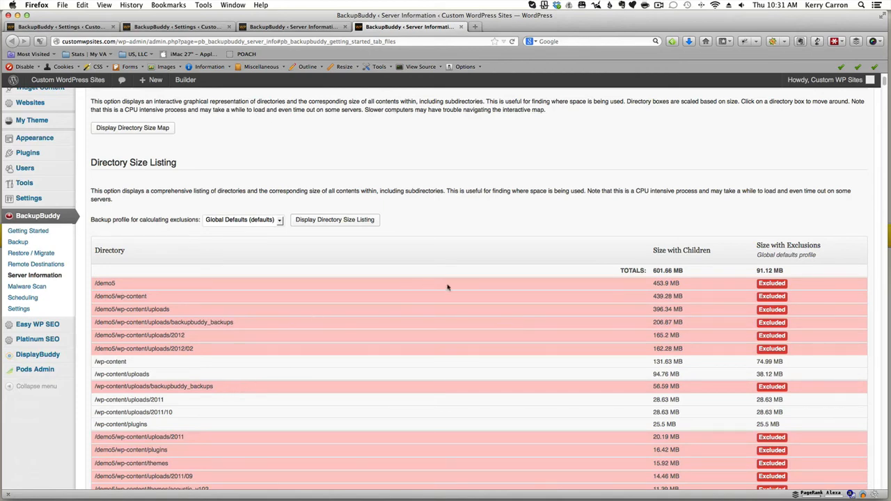
{"action": "scroll", "coordinate": [527, 298], "scroll_direction": "down", "scroll_amount": 1}
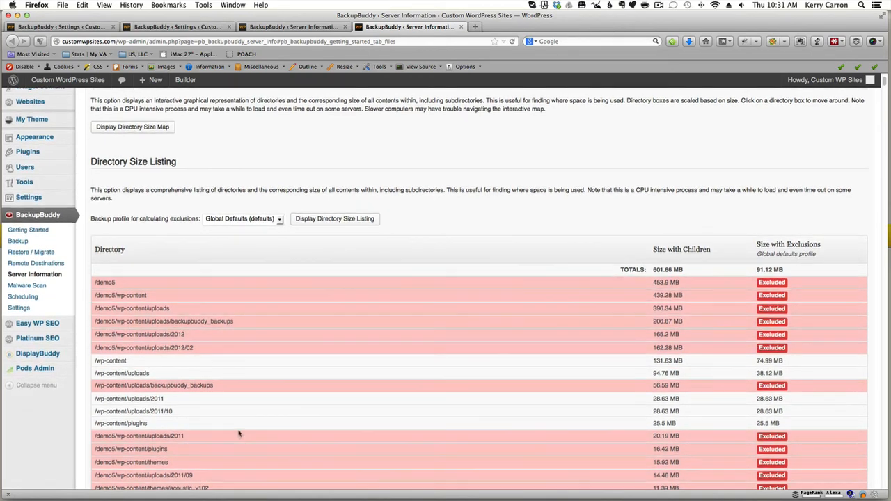
{"action": "scroll", "coordinate": [157, 454], "scroll_direction": "down", "scroll_amount": 4}
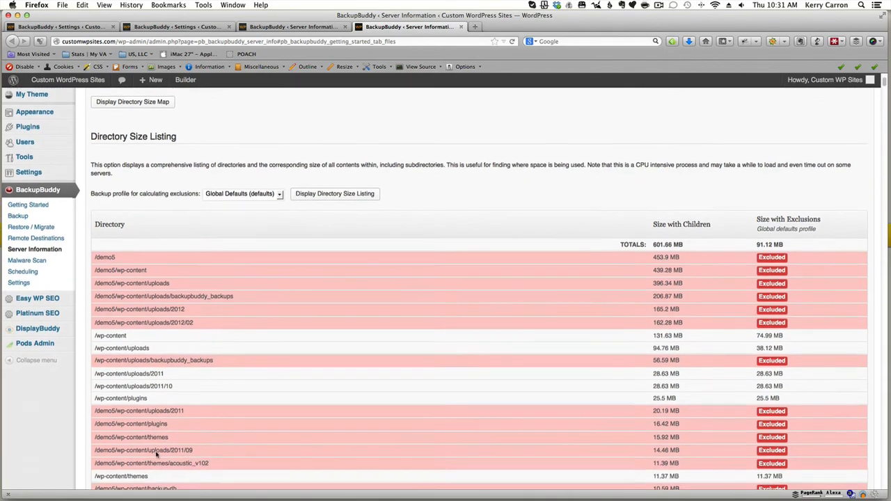
{"action": "scroll", "coordinate": [157, 454], "scroll_direction": "down", "scroll_amount": 2}
{"action": "scroll", "coordinate": [159, 455], "scroll_direction": "up", "scroll_amount": 10}
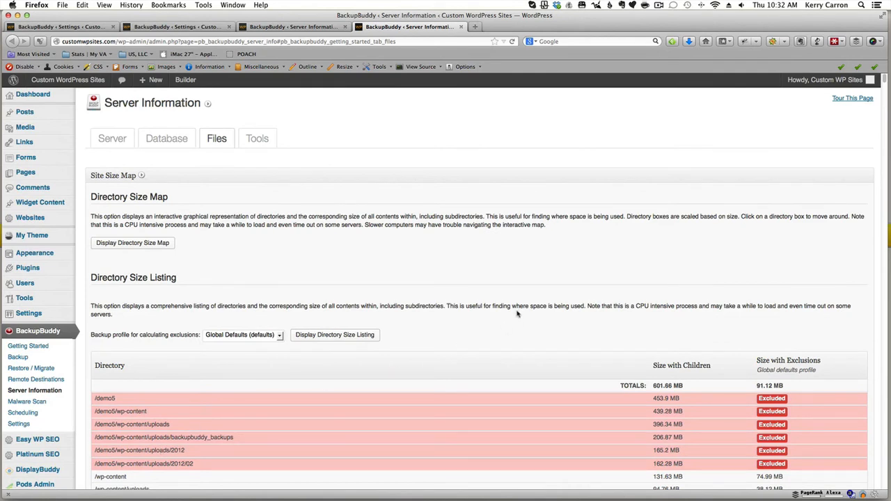
Add the cgi-bin directory to the excluded files and directories in the BackupBuddy settings, and collapse its folder.
{"action": "left_click", "coordinate": [188, 28]}
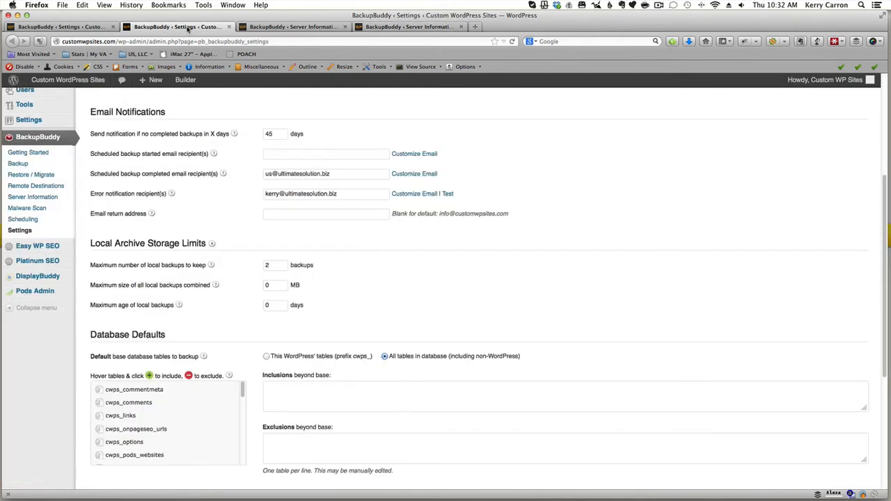
{"action": "scroll", "coordinate": [390, 248], "scroll_direction": "down", "scroll_amount": 5}
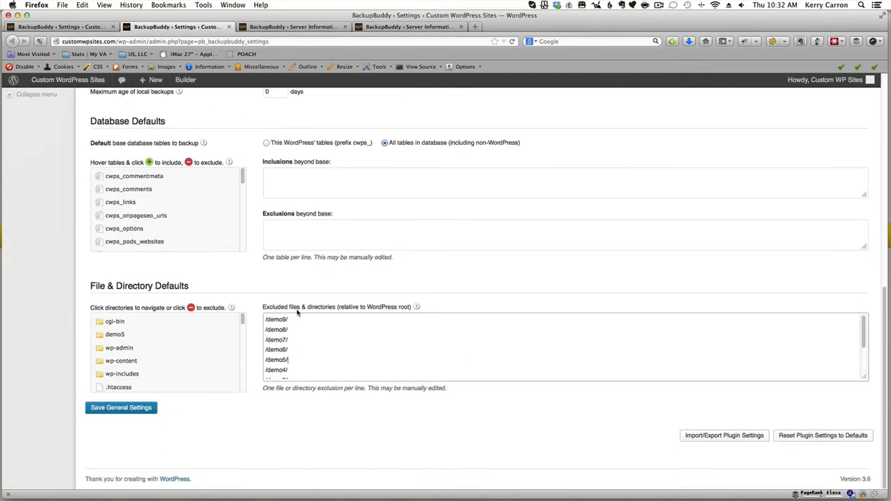
{"action": "left_click", "coordinate": [116, 325]}
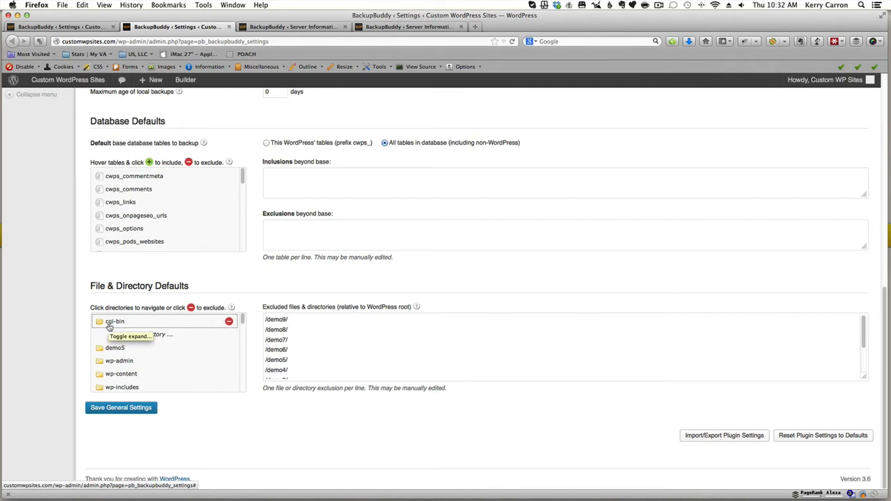
{"action": "left_click", "coordinate": [229, 323]}
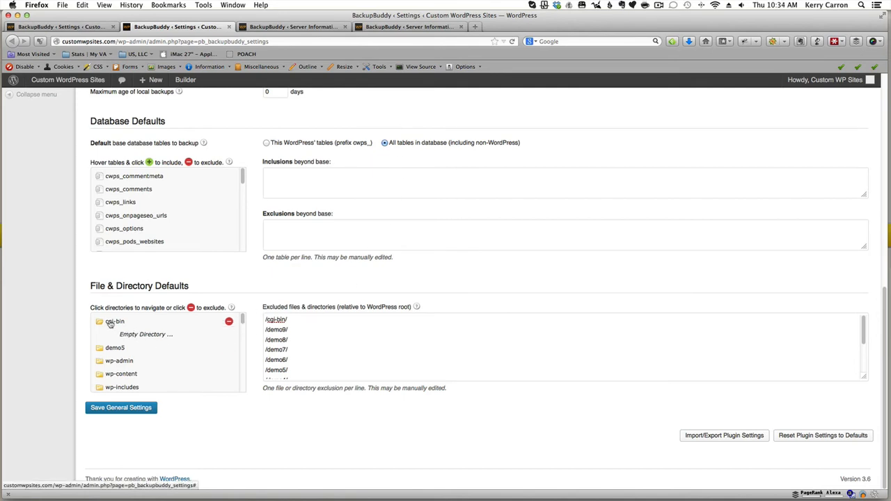
{"action": "left_click", "coordinate": [111, 322]}
Browse the site's root files available for exclusion under File & Directory Defaults and recheck the directory size listing.
{"action": "scroll", "coordinate": [145, 342], "scroll_direction": "down", "scroll_amount": 5}
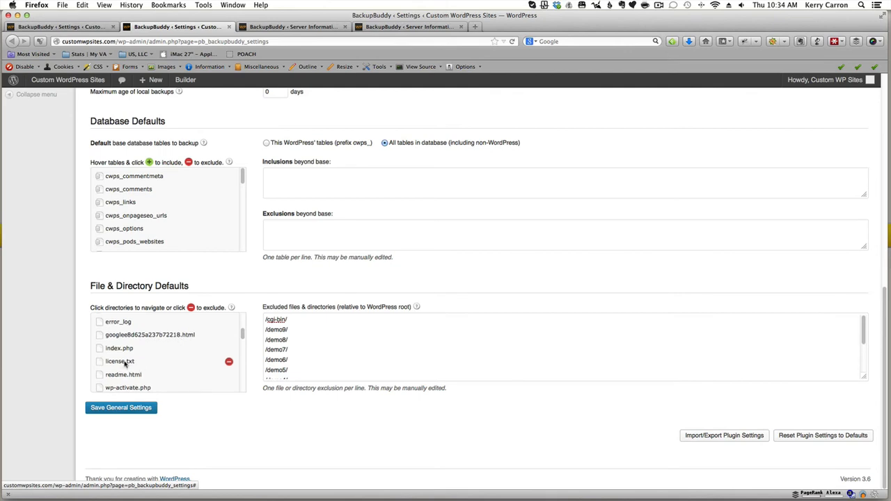
{"action": "scroll", "coordinate": [157, 375], "scroll_direction": "down", "scroll_amount": 2}
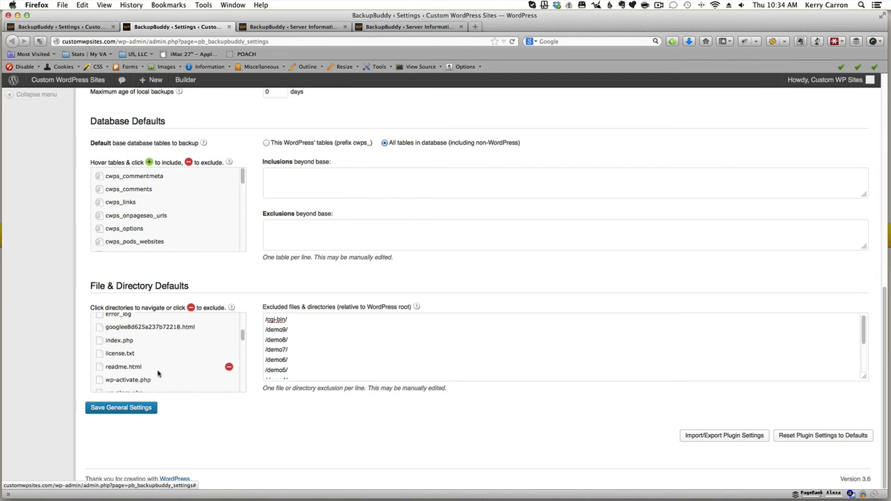
{"action": "scroll", "coordinate": [169, 372], "scroll_direction": "down", "scroll_amount": 2}
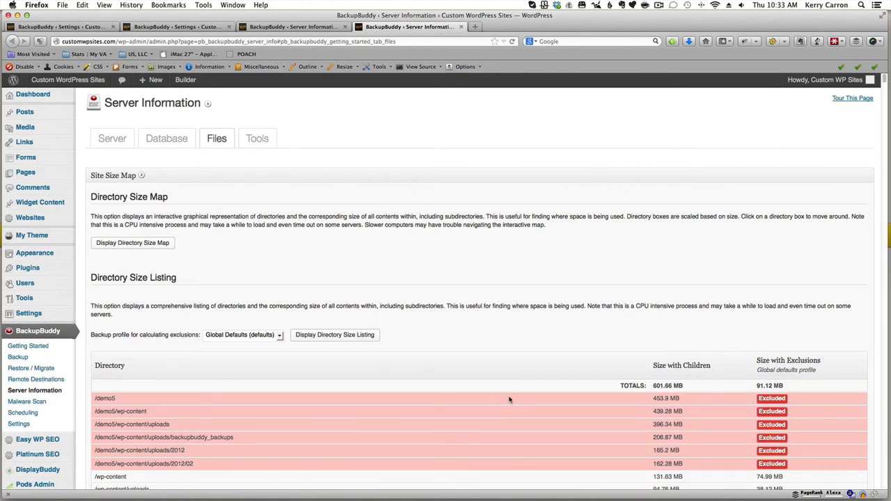
{"action": "scroll", "coordinate": [502, 396], "scroll_direction": "down", "scroll_amount": 1}
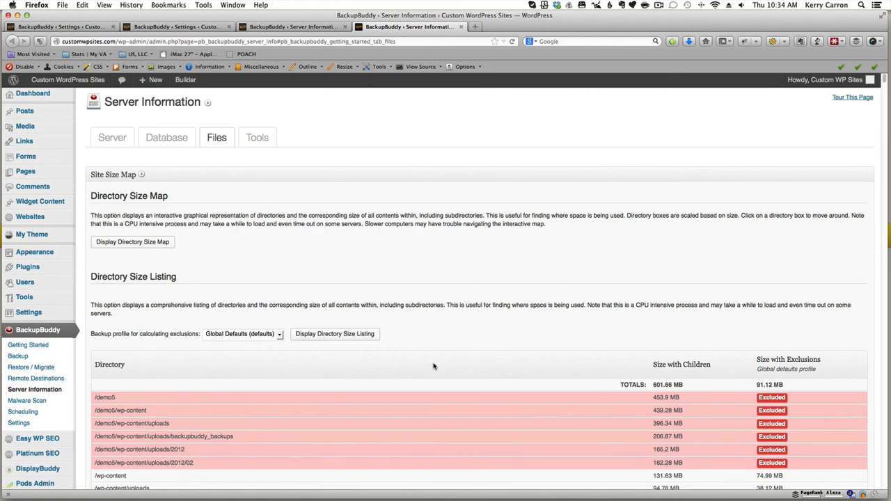
{"action": "left_click", "coordinate": [179, 28]}
{"action": "scroll", "coordinate": [195, 369], "scroll_direction": "down", "scroll_amount": 3}
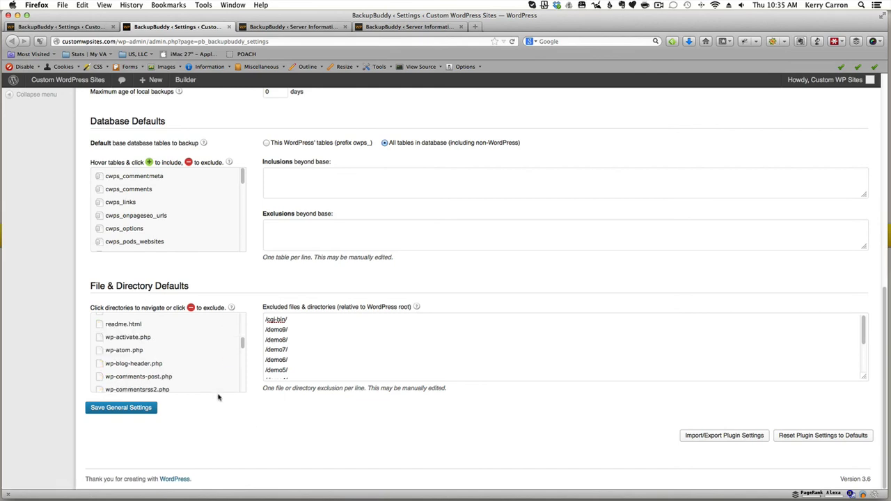
{"action": "scroll", "coordinate": [246, 399], "scroll_direction": "up", "scroll_amount": 1}
{"action": "scroll", "coordinate": [246, 398], "scroll_direction": "down", "scroll_amount": 1}
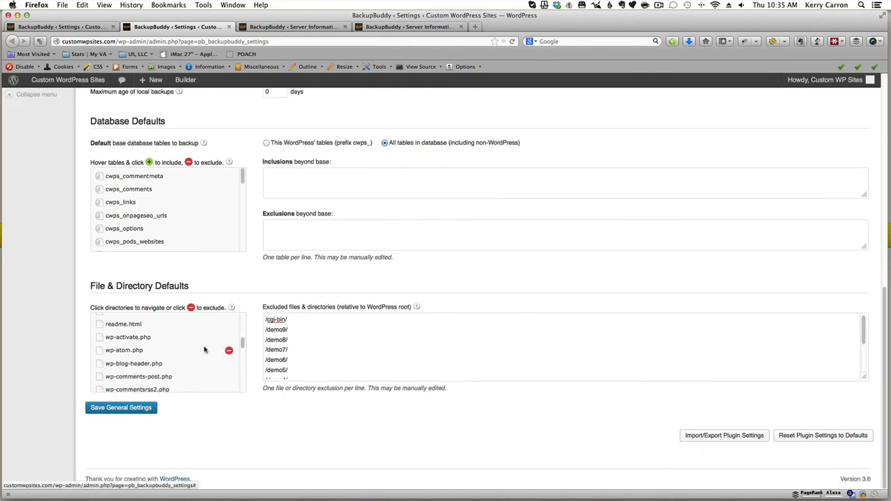
{"action": "scroll", "coordinate": [204, 350], "scroll_direction": "up", "scroll_amount": 3}
{"action": "scroll", "coordinate": [204, 349], "scroll_direction": "up", "scroll_amount": 1}
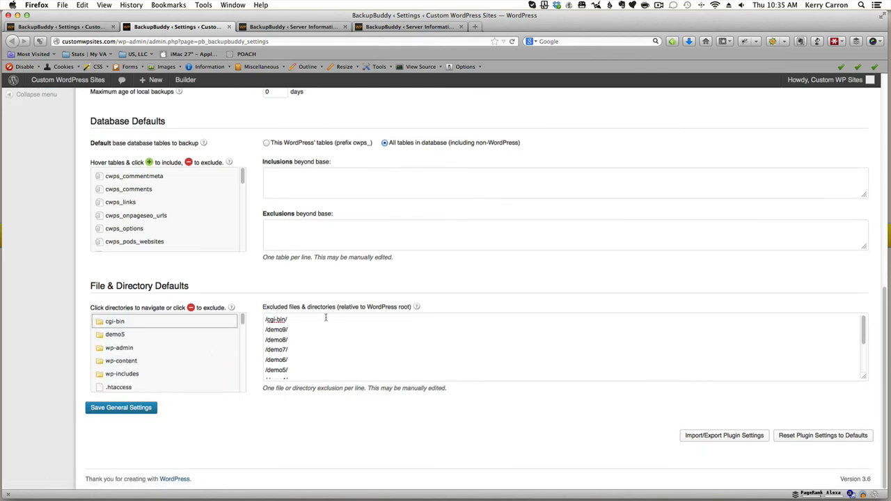